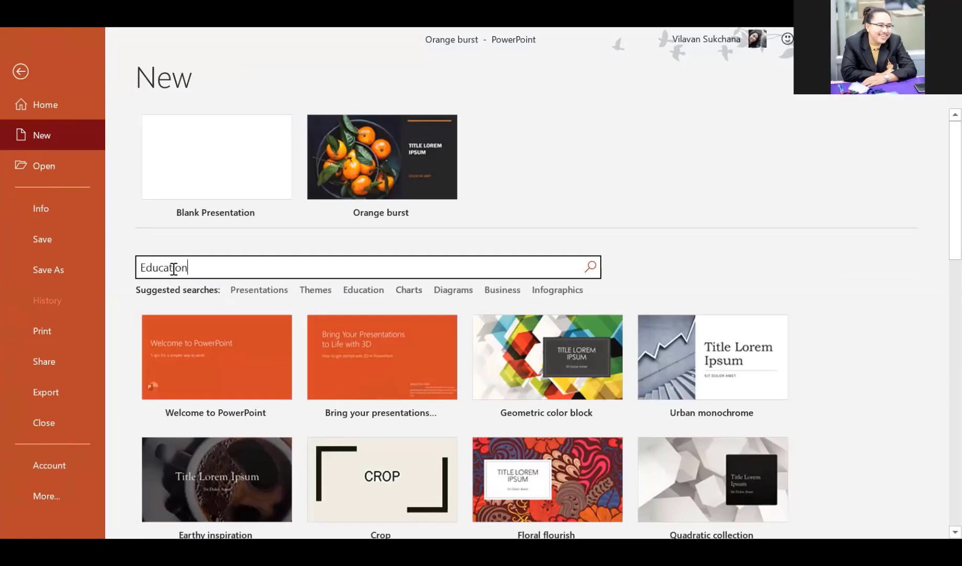
# Search the online presentation templates and themes for "Education".
pyautogui.click(591, 271)
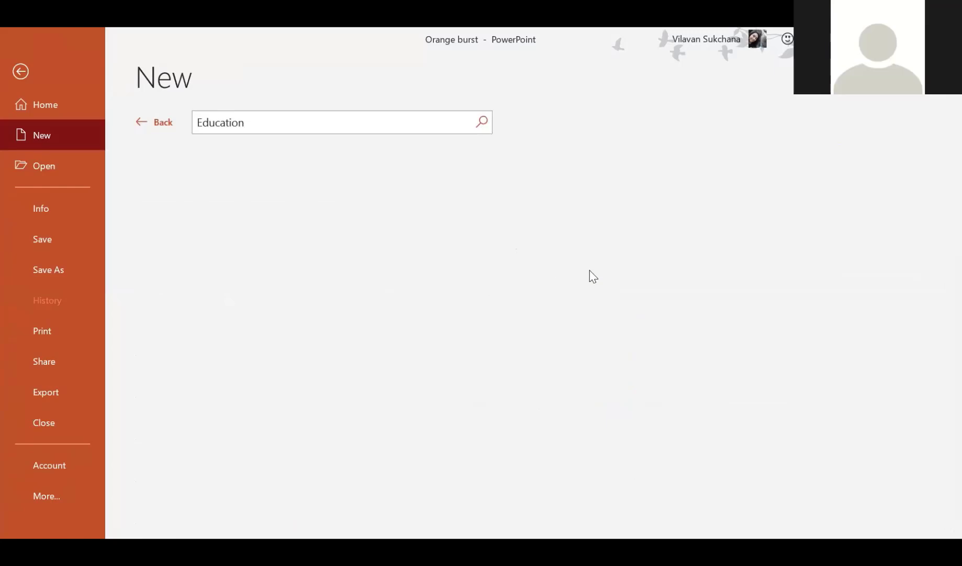
pyautogui.click(138, 125)
pyautogui.write('e')
pyautogui.press('BackSpace')
pyautogui.write('E')
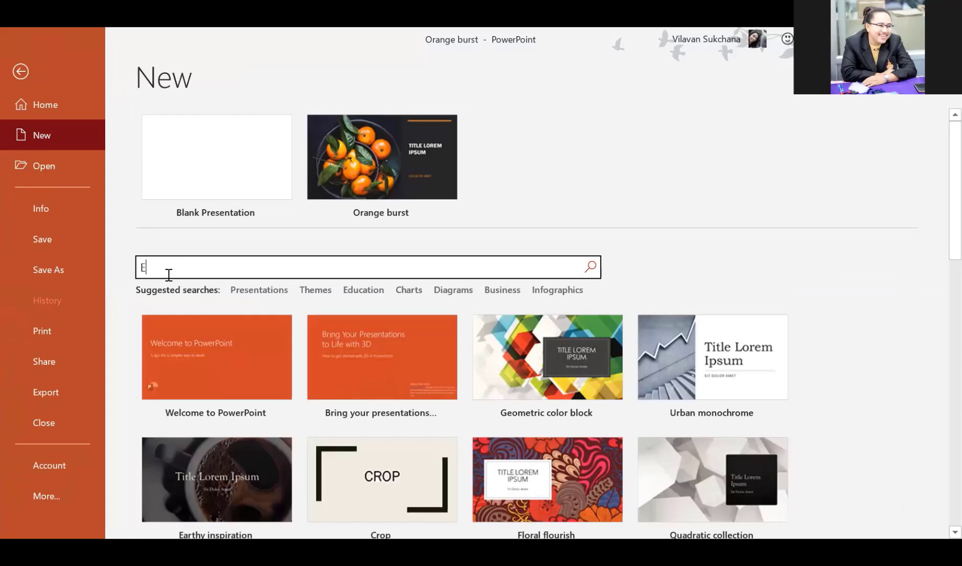
pyautogui.write('ducation')
pyautogui.click(591, 267)
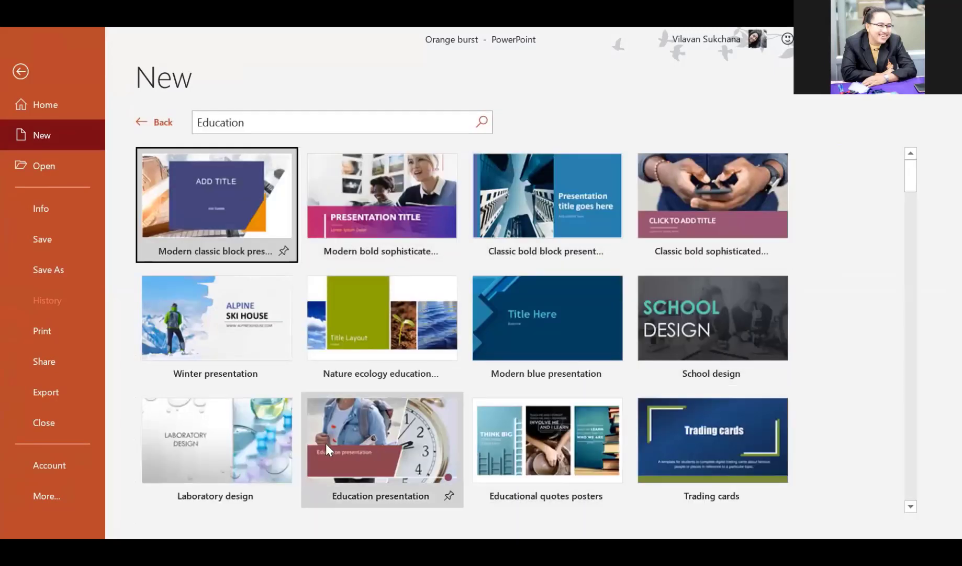
# Browse the education templates and create a new presentation from the Lab safety template.
pyautogui.scroll(-2, 290, 428)
pyautogui.scroll(-6, 287, 427)
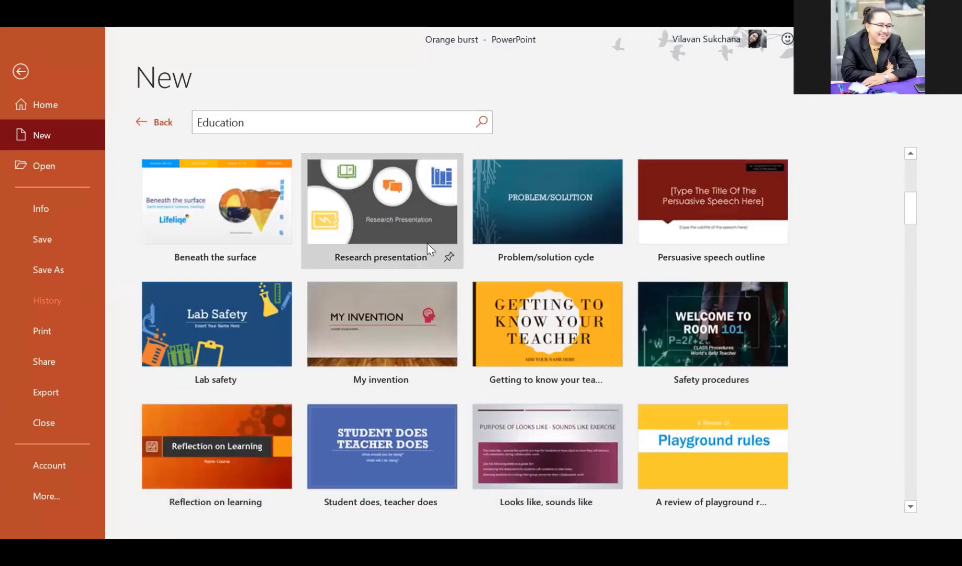
pyautogui.scroll(2, 290, 136)
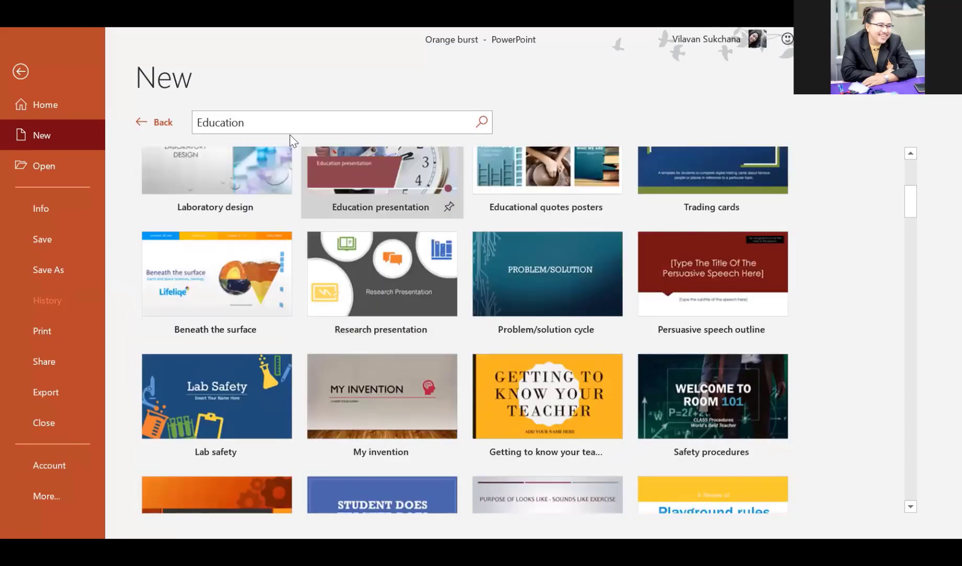
pyautogui.click(271, 126)
pyautogui.click(271, 126)
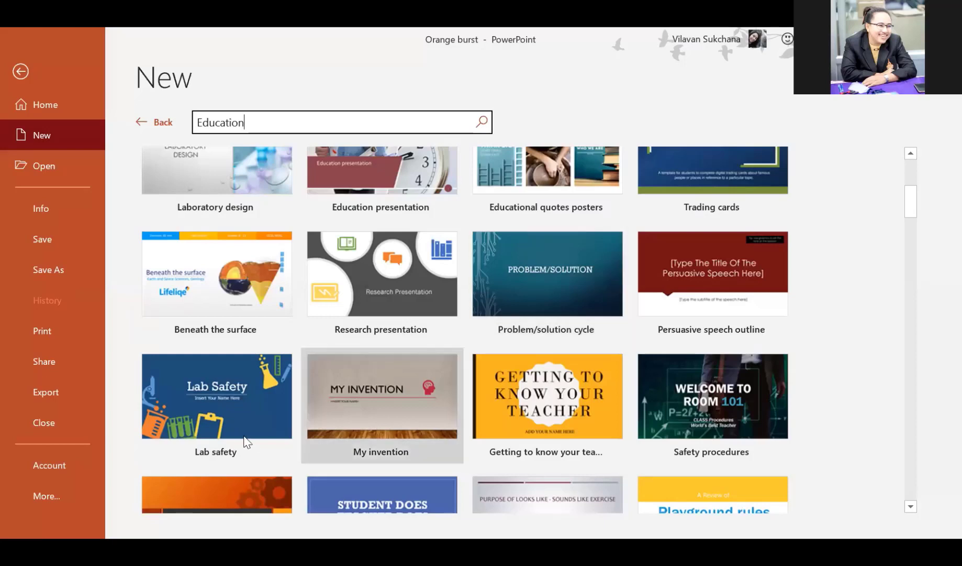
pyautogui.click(224, 402)
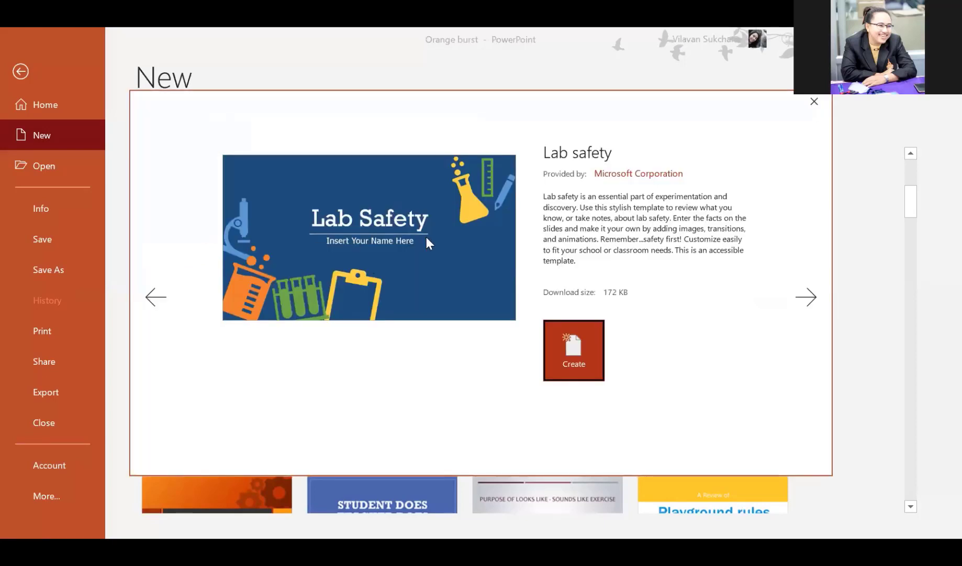
pyautogui.click(574, 343)
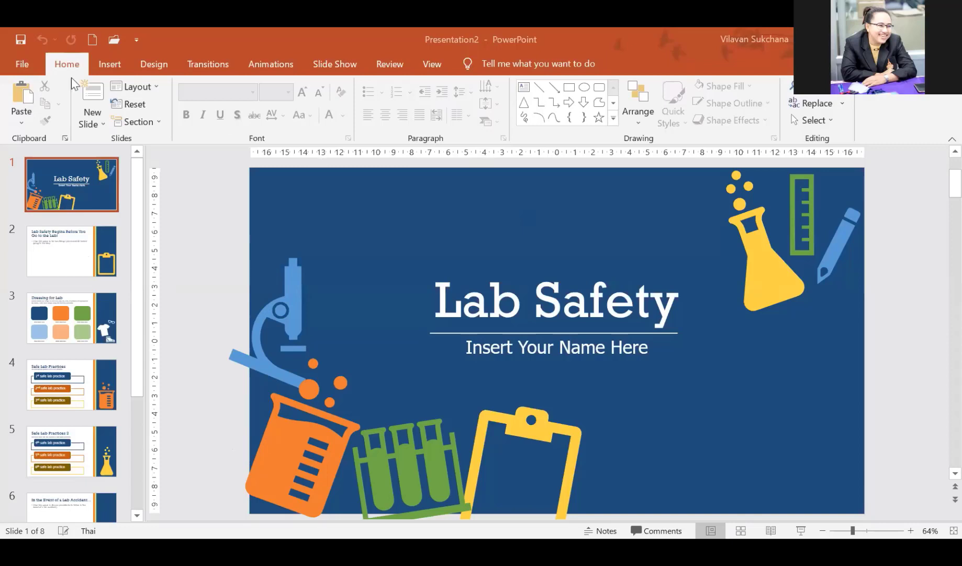
# Go back to creating a new presentation and search the online templates for "ธรรมชาติ".
pyautogui.click(35, 68)
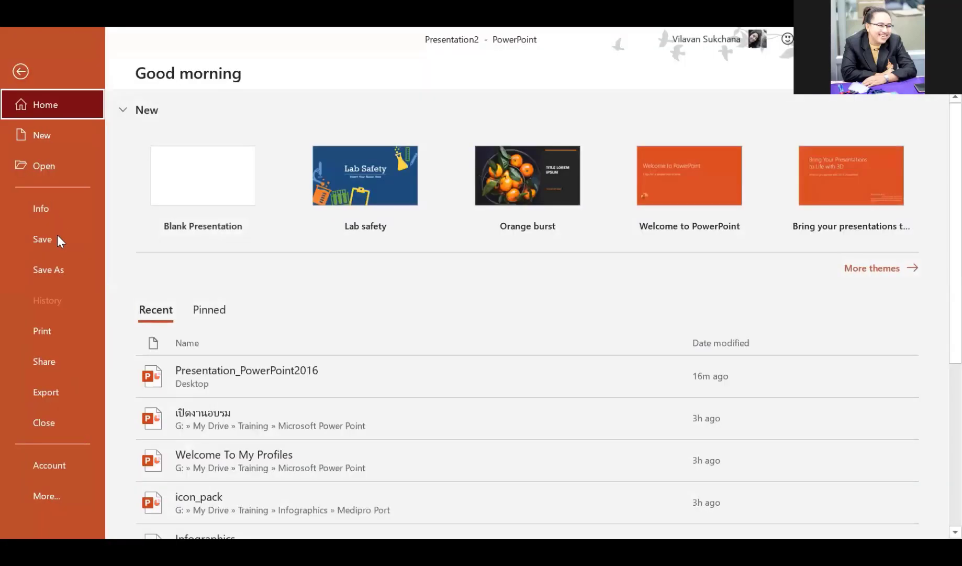
pyautogui.click(62, 145)
pyautogui.click(225, 271)
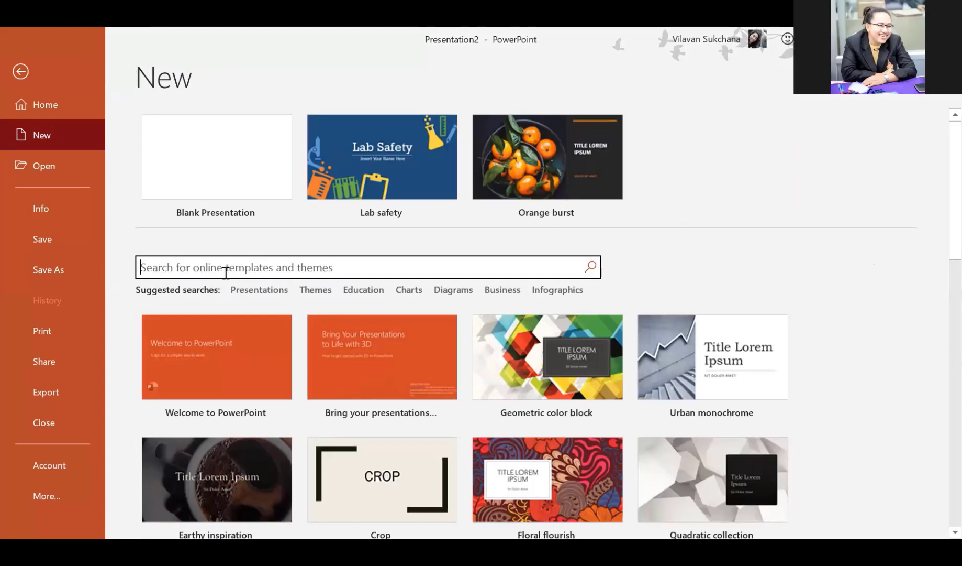
pyautogui.write('6')
pyautogui.write('รรมชาติ')
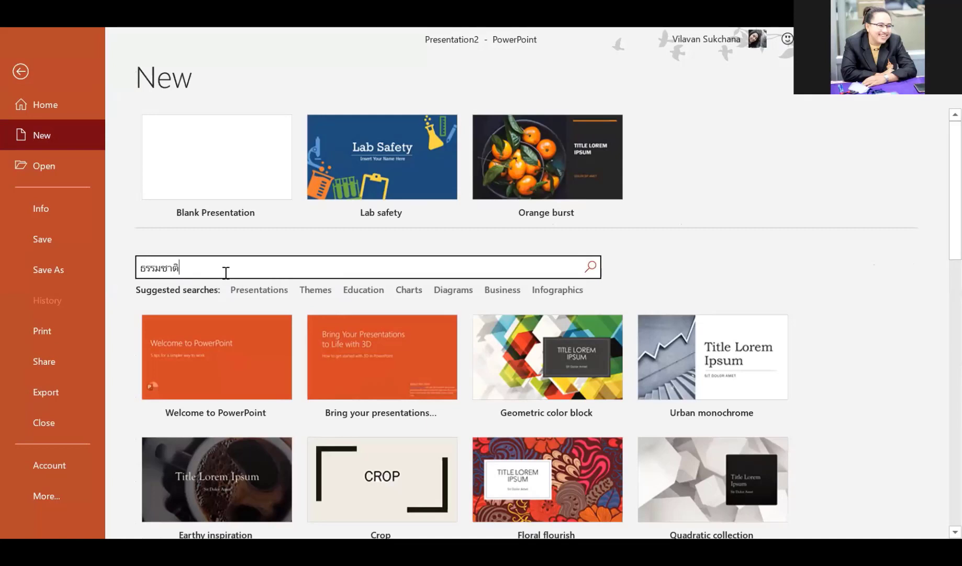
pyautogui.click(590, 267)
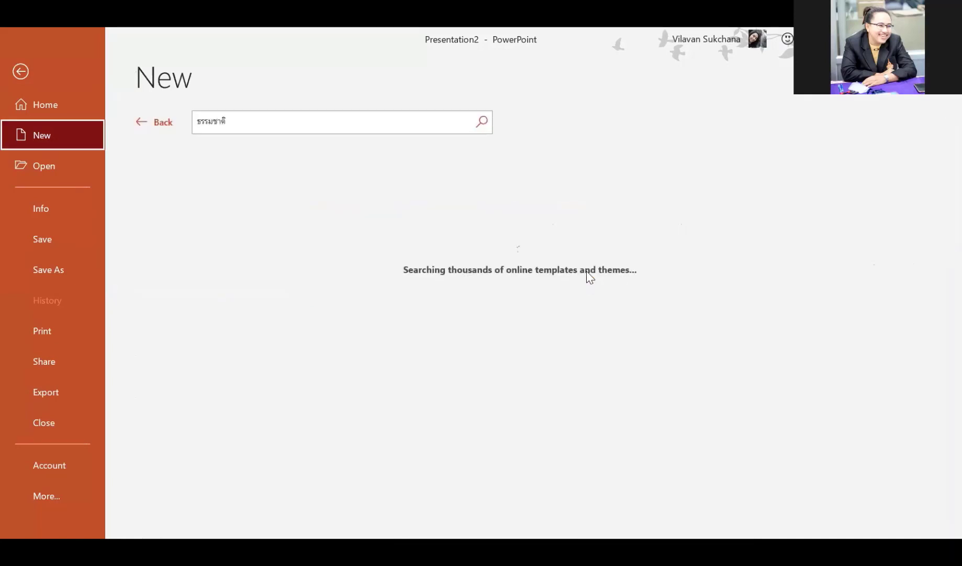
# Replace the template search term with "การศึกษา" and run the search.
pyautogui.press('BackSpace')
pyautogui.write('การศึกษา')
pyautogui.click(479, 125)
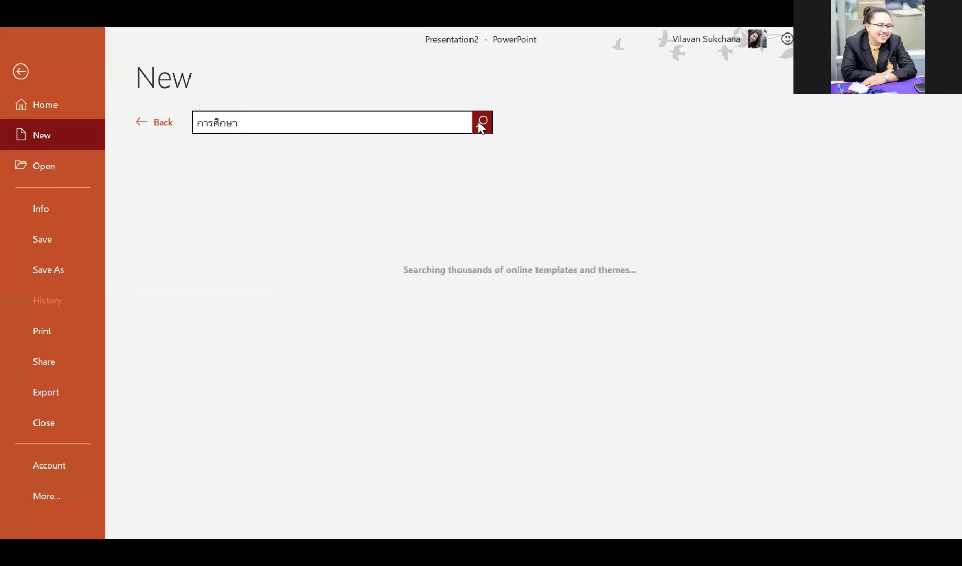
# Clear the template search term and search the online templates for "coffee".
pyautogui.press('BackSpace')
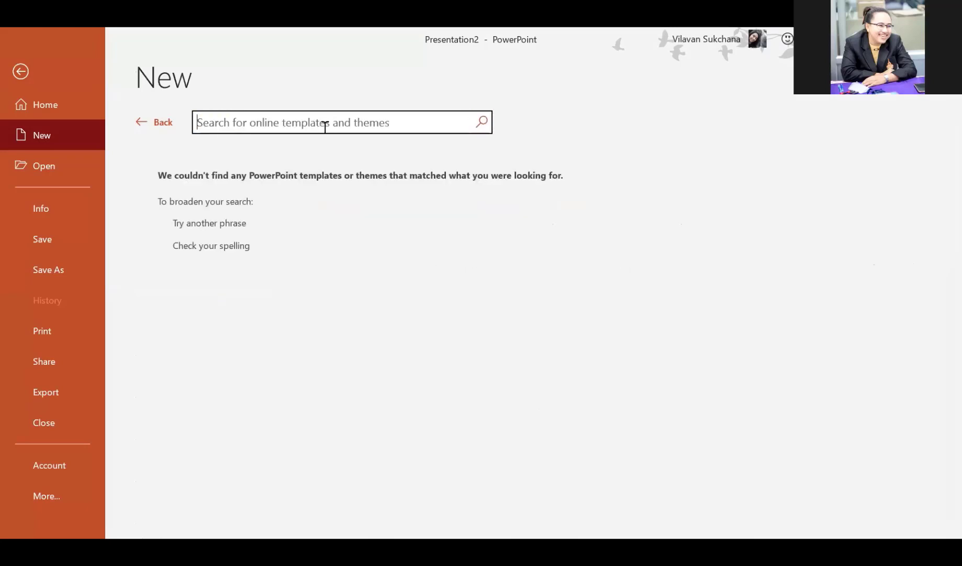
pyautogui.write('co')
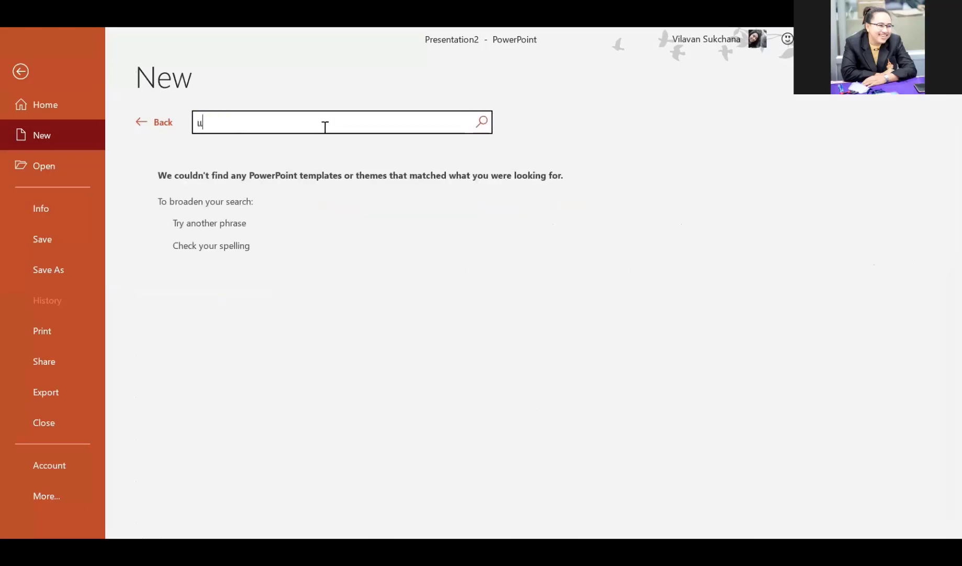
pyautogui.press('BackSpace')
pyautogui.press('BackSpace')
pyautogui.write('coffee')
pyautogui.press('Return')
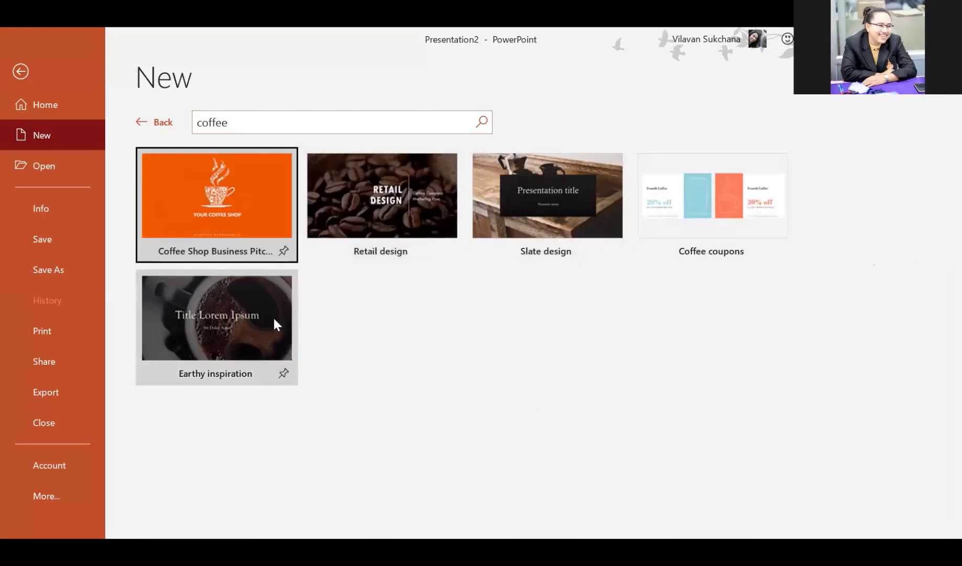
pyautogui.click(268, 121)
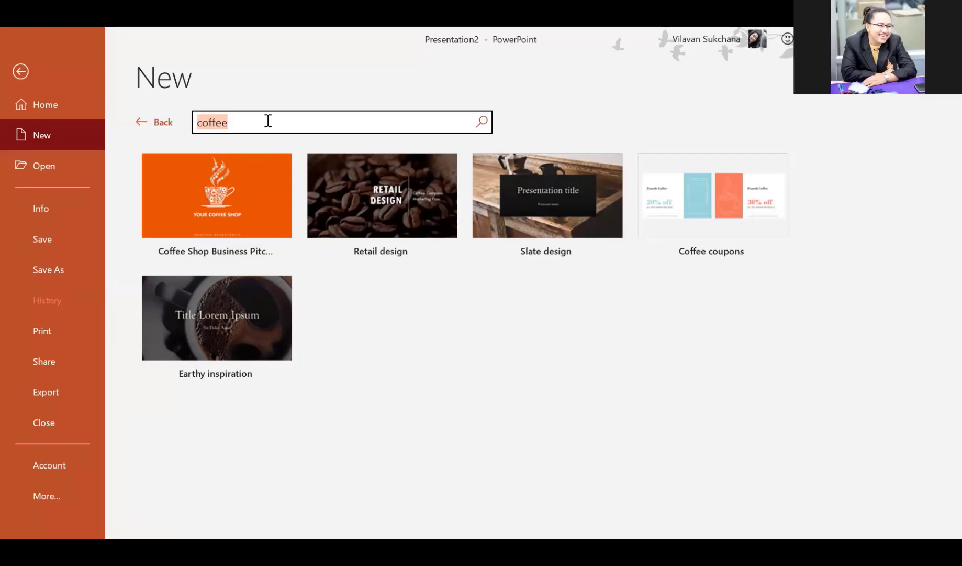
pyautogui.click(301, 456)
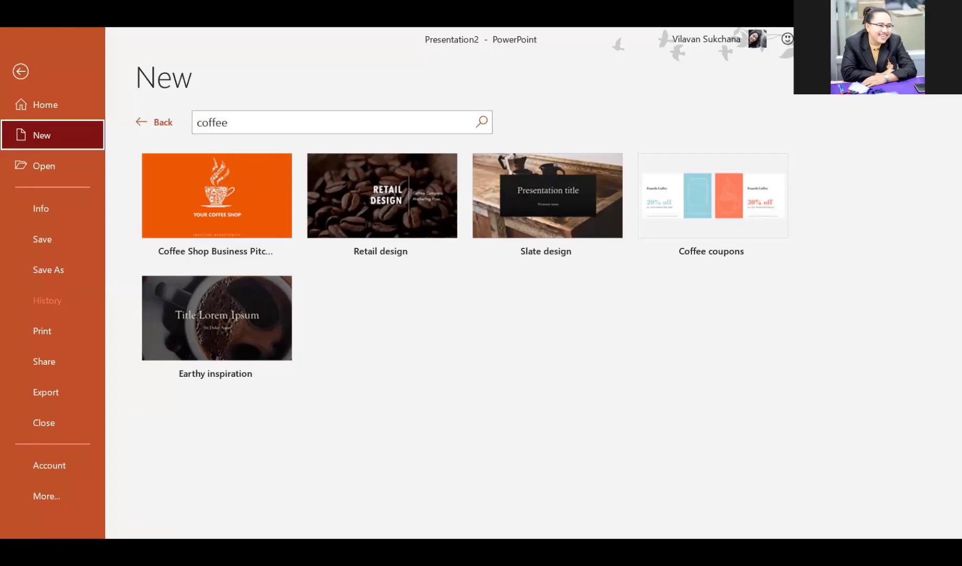
pyautogui.click(695, 549)
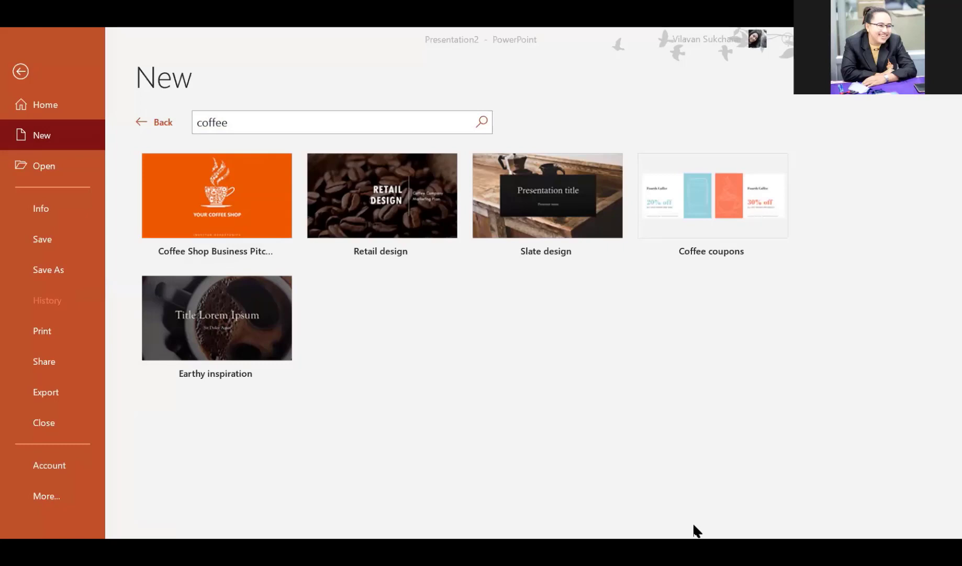